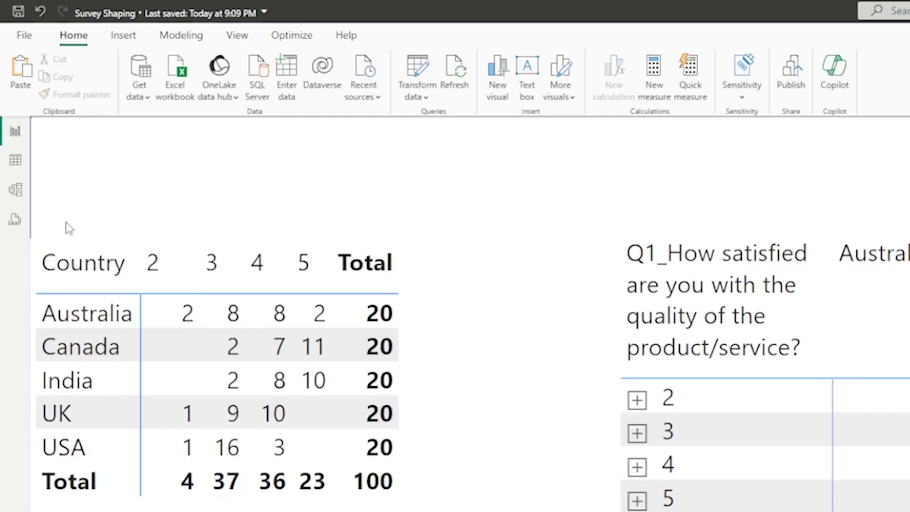
Show the Surveys table's data grid, scrolled right to the Q1–Q5 score columns
click(16, 160)
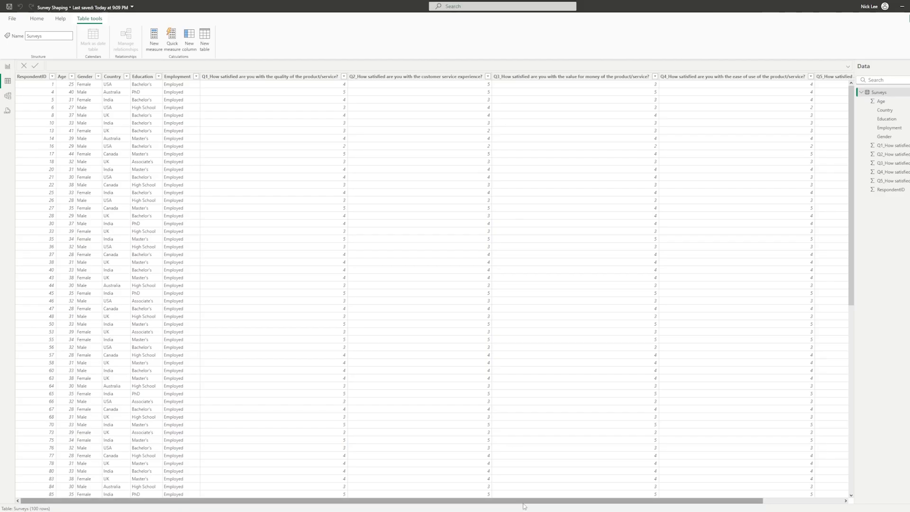
drag(524, 502, 603, 504)
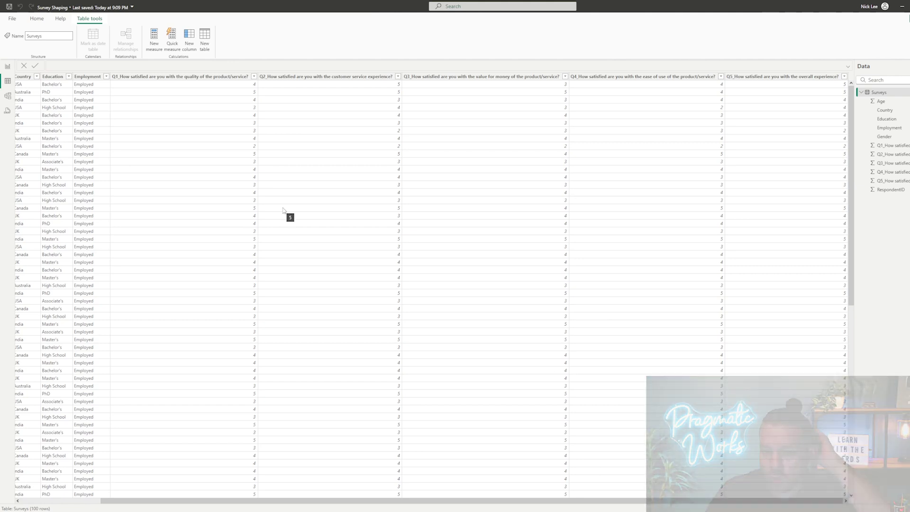
key(ctrl+a)
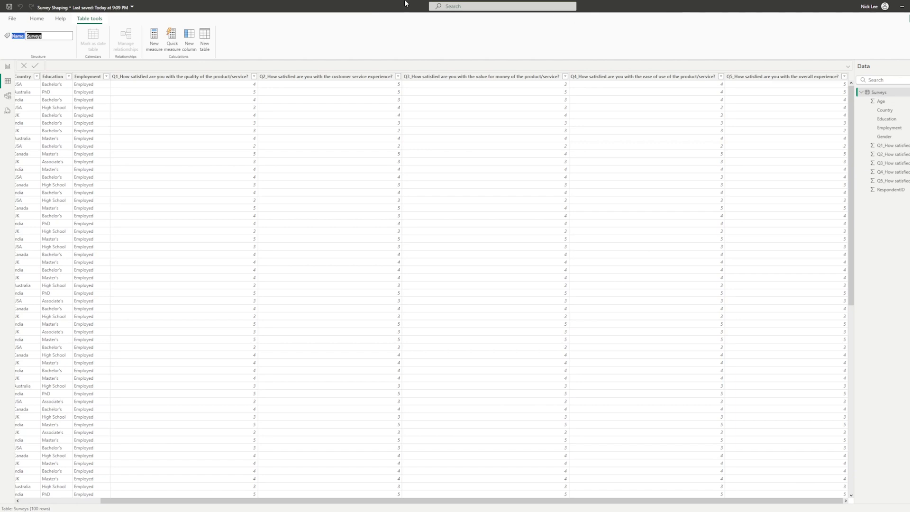
Go back to the report page and select the Country-by-score matrix
click(8, 69)
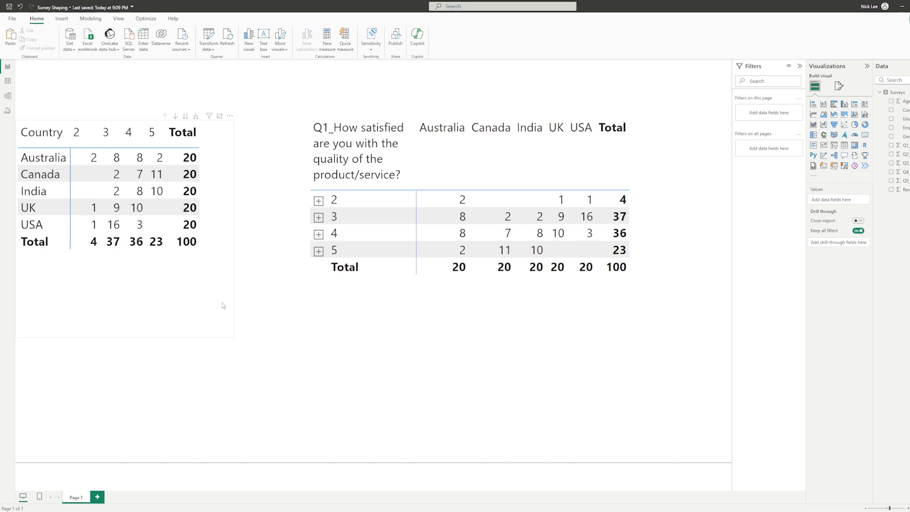
click(223, 306)
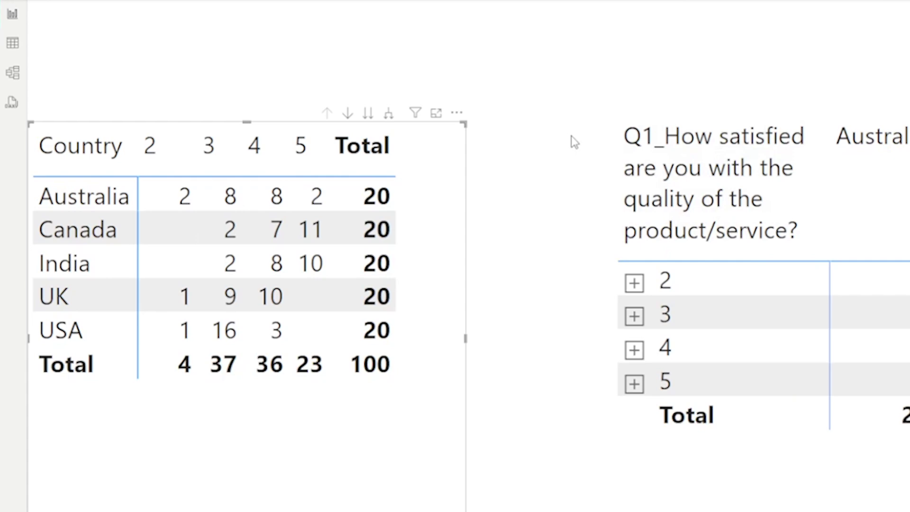
Expand the Country matrix three question levels and stretch it across the canvas
click(390, 117)
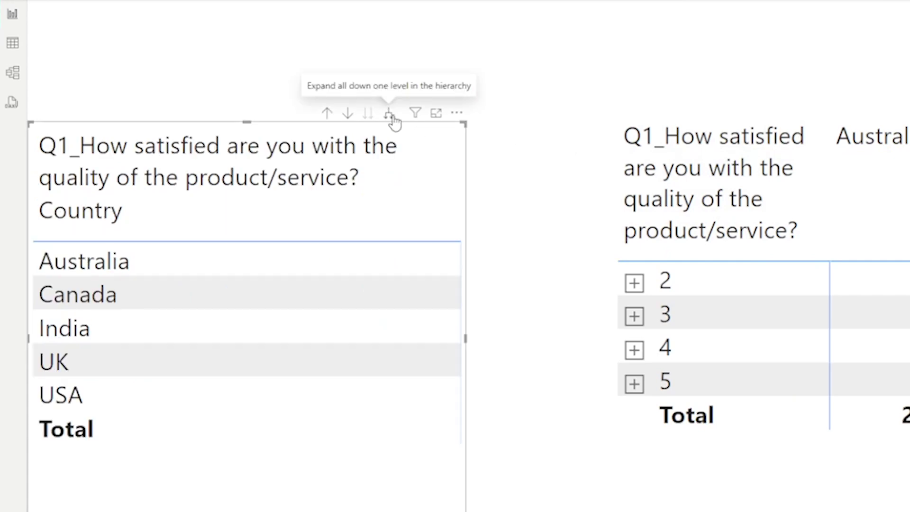
click(389, 118)
click(390, 118)
click(390, 119)
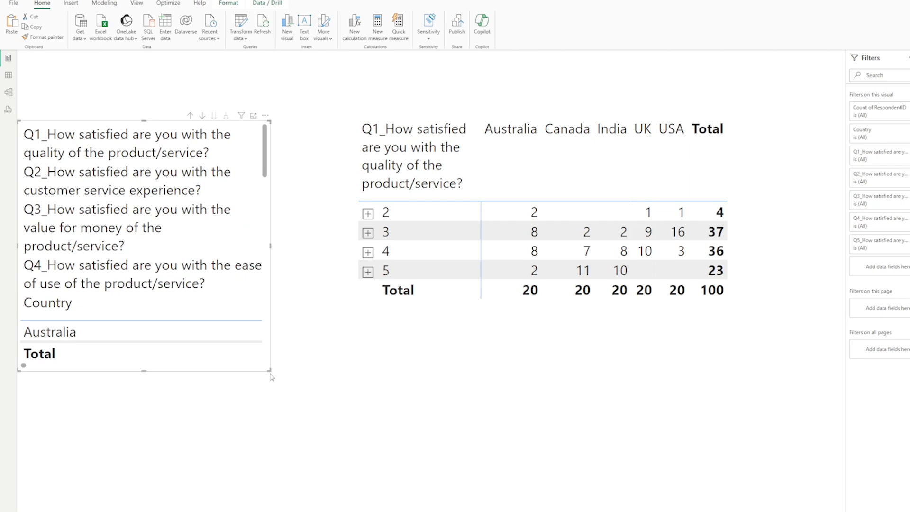
drag(264, 341, 730, 370)
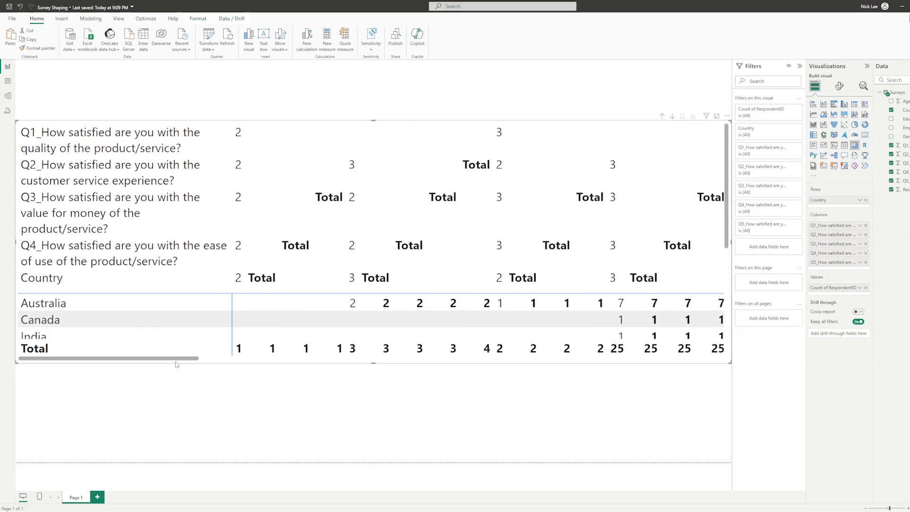
Browse the enlarged nested matrix, then drill up one question level
mouse_move(185, 359)
mouse_down()
mouse_move(346, 359)
mouse_move(180, 353)
mouse_up()
scroll(374, 317, down, 3)
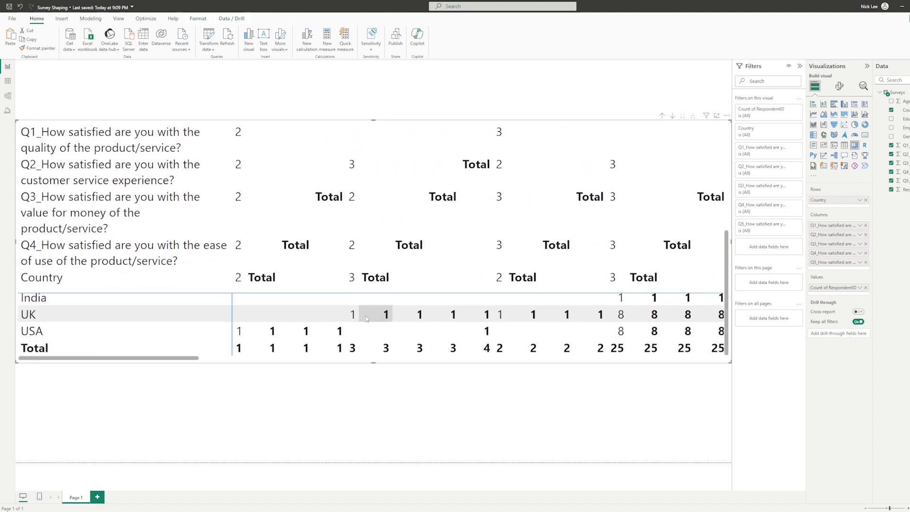
scroll(375, 317, up, 3)
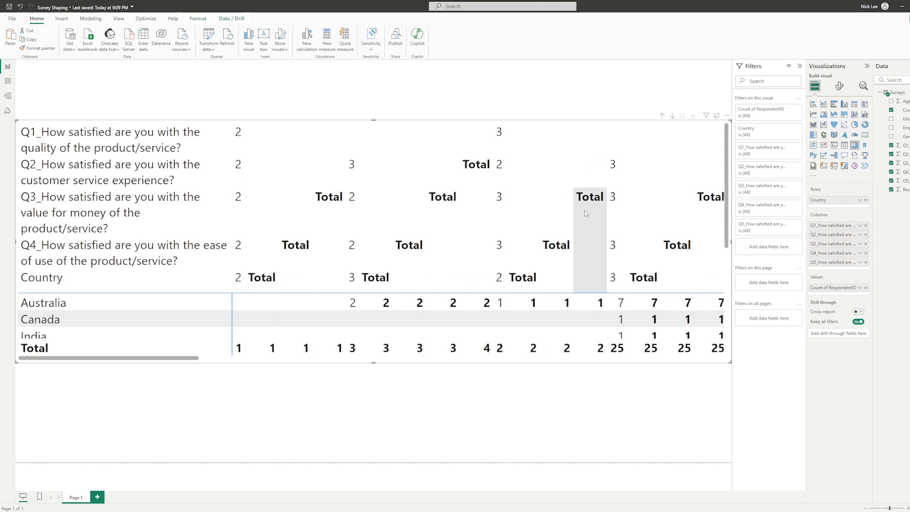
scroll(204, 319, down, 3)
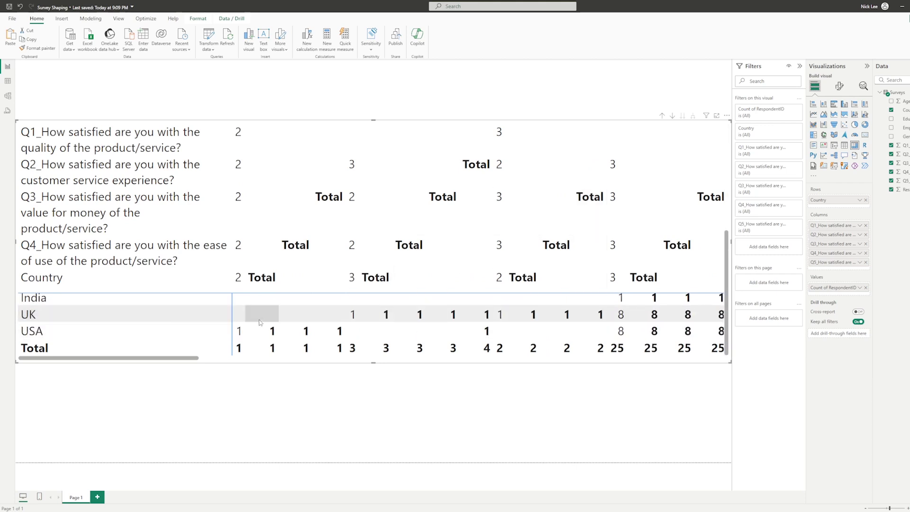
drag(184, 360, 76, 359)
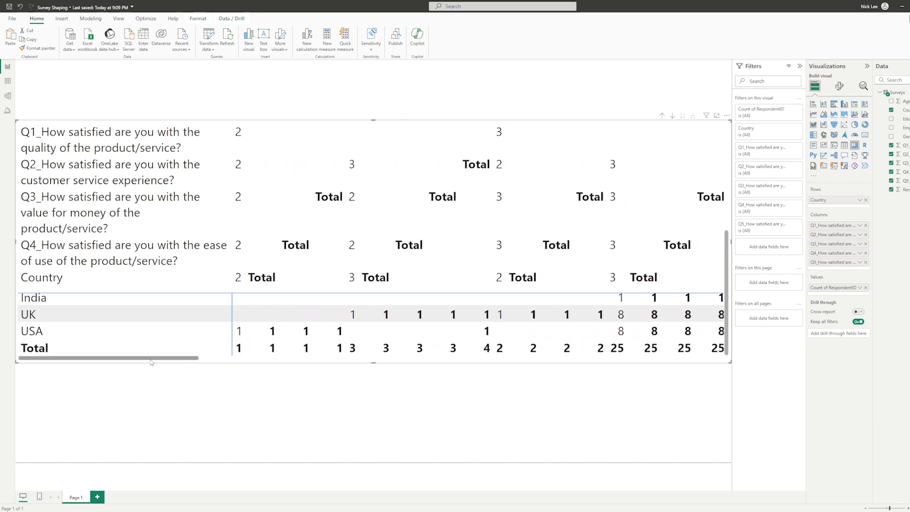
click(662, 117)
Drill the Country matrix back to Country by score and shrink it to its earlier size
click(662, 117)
click(662, 117)
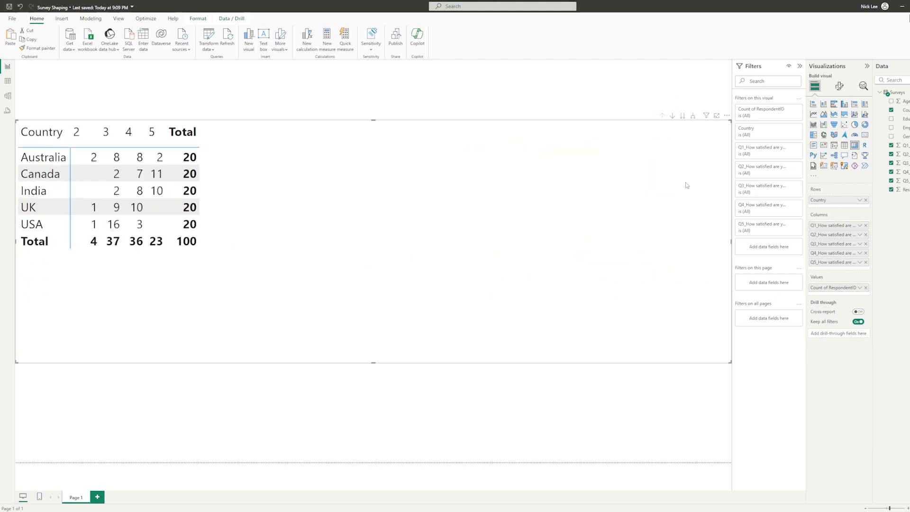
drag(728, 362, 236, 322)
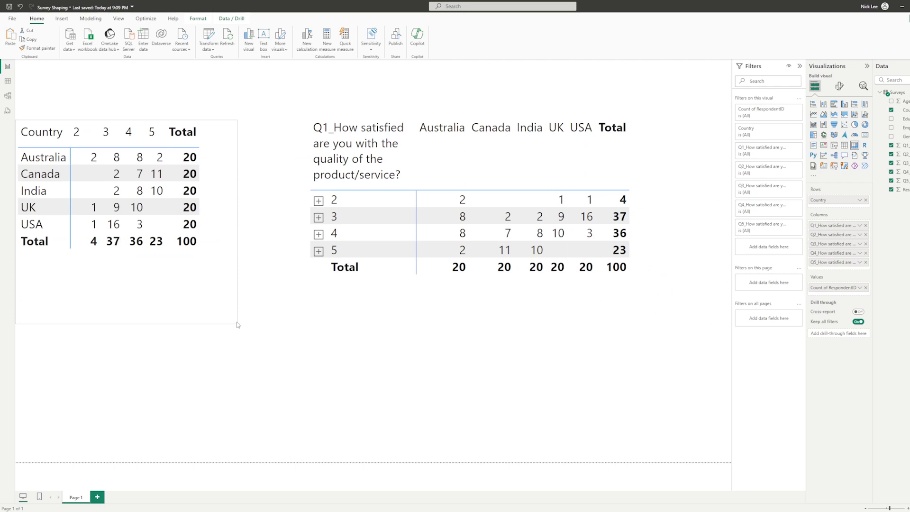
Expand the Q1 response matrix rows three levels, browse them, then drill up one level
click(341, 246)
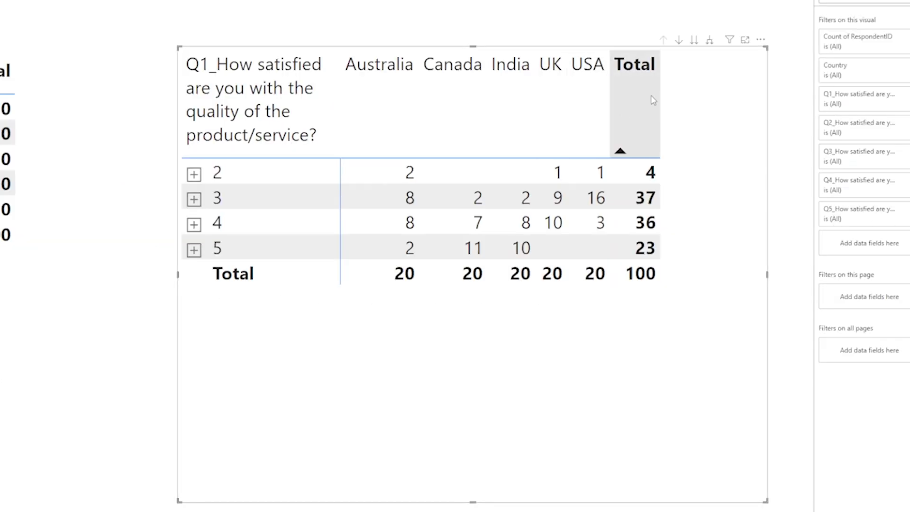
click(710, 40)
click(710, 41)
click(710, 41)
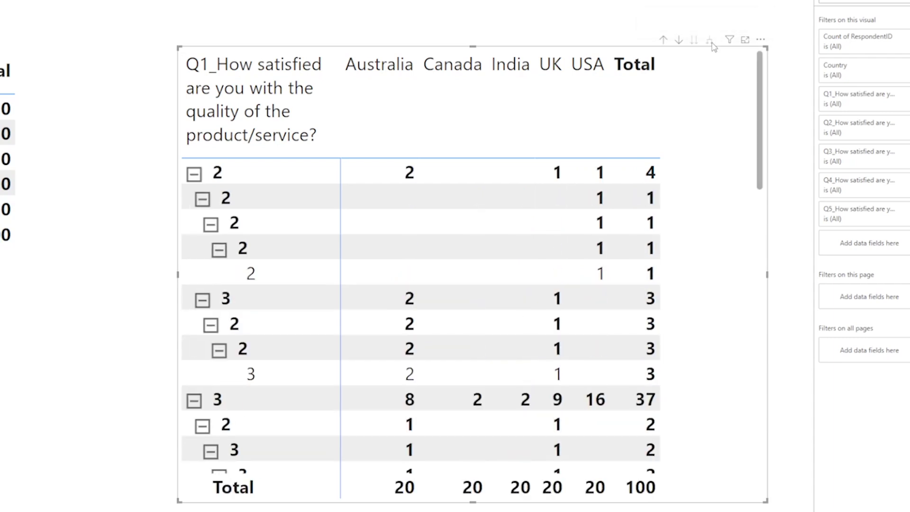
scroll(562, 274, down, 3)
scroll(670, 392, down, 5)
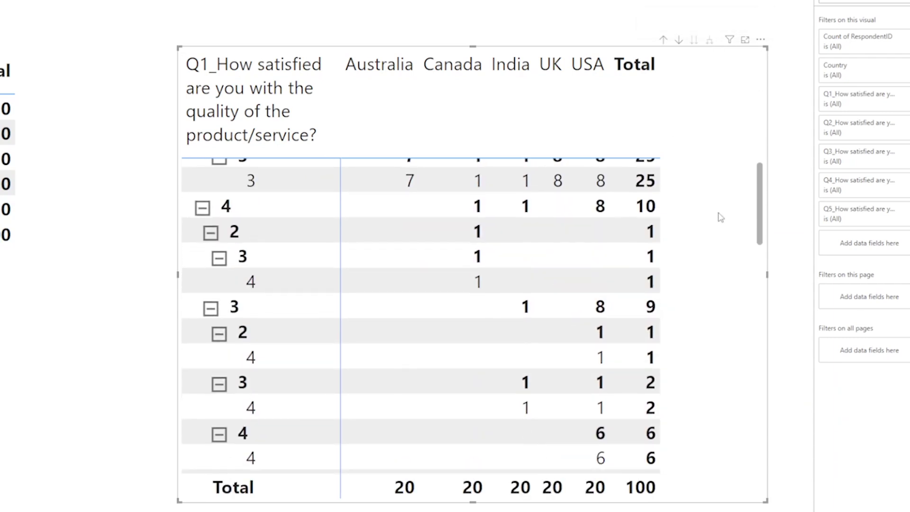
scroll(762, 230, down, 10)
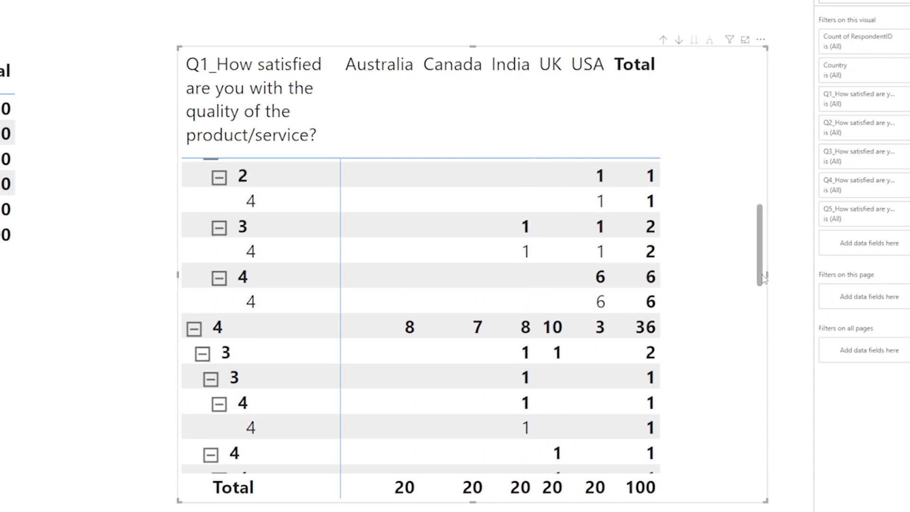
scroll(750, 458, down, 2)
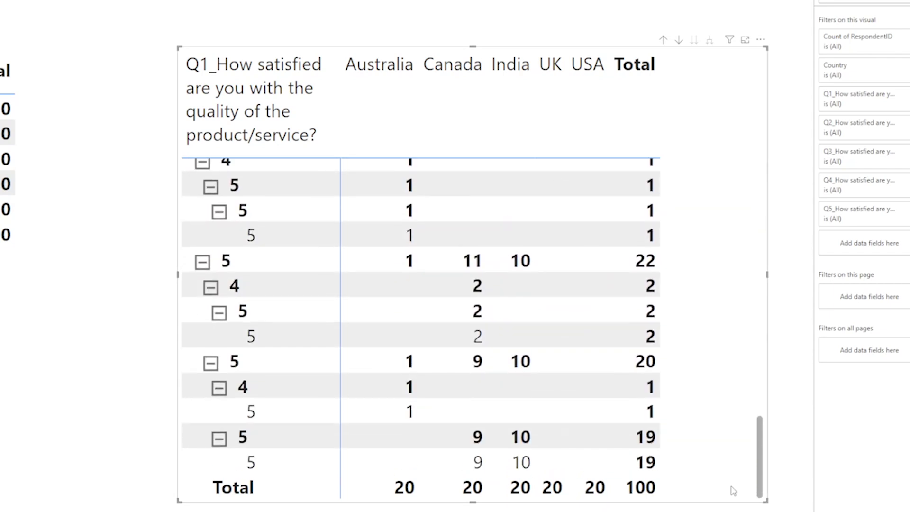
scroll(733, 427, up, 15)
scroll(746, 178, up, 4)
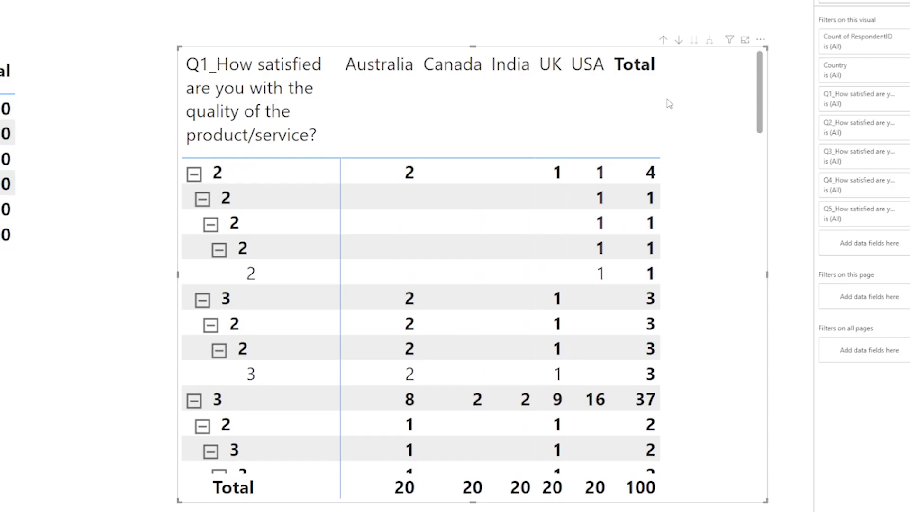
click(662, 40)
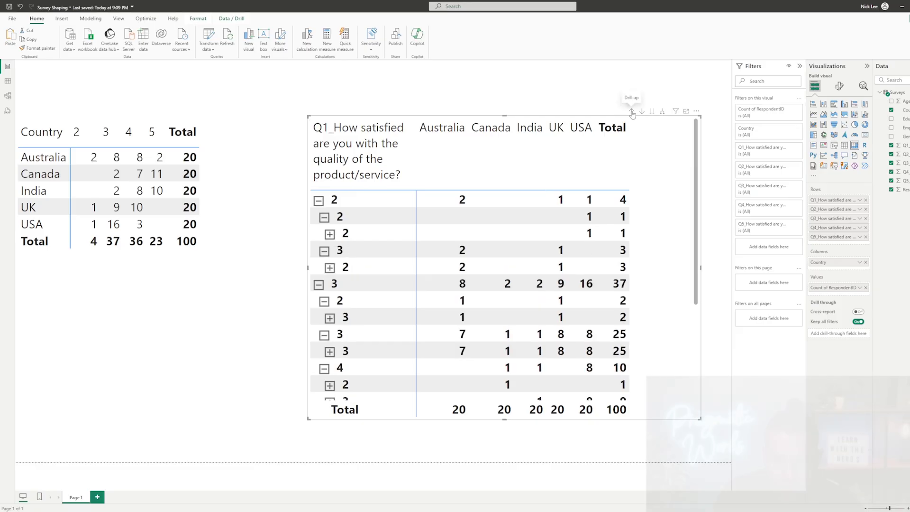
Drill the Q1 matrix up to its top level, showing only scores 2–5
click(632, 113)
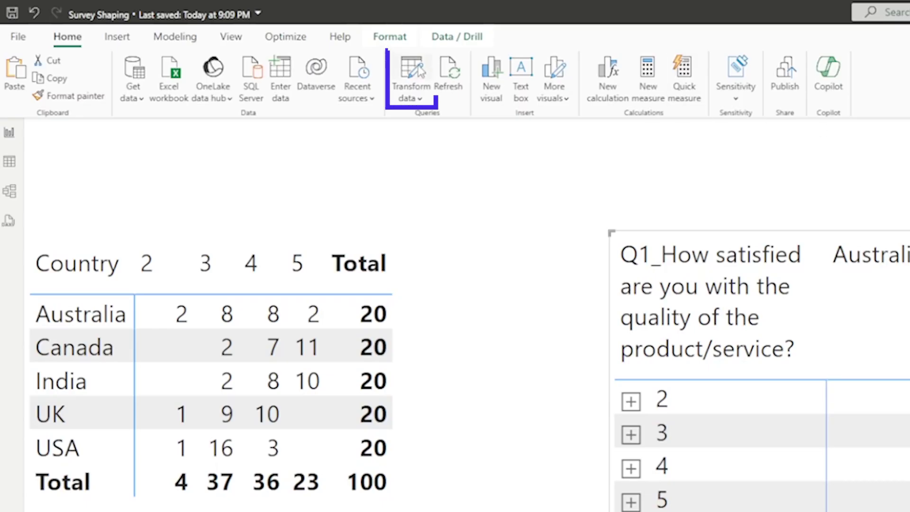
In Power Query Editor, select the Q1 through Q5 columns and bring up their context menu
click(416, 71)
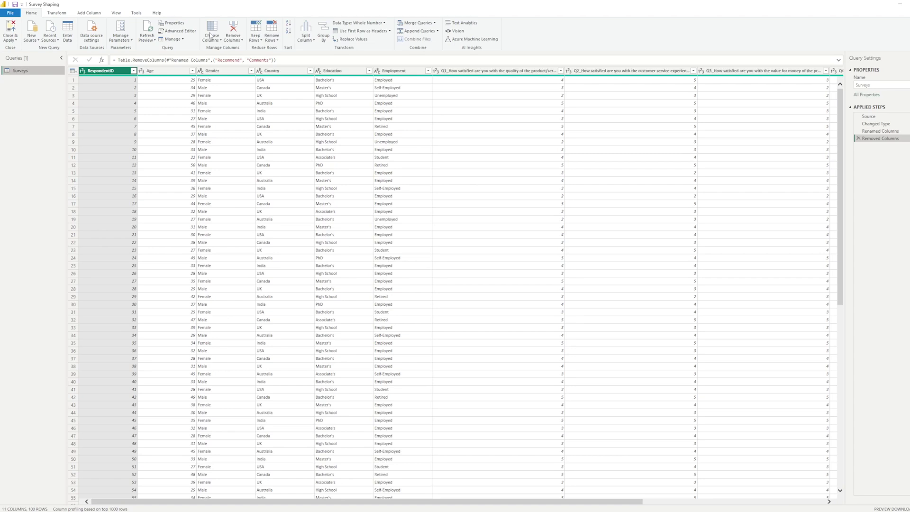
click(474, 71)
drag(354, 503, 541, 504)
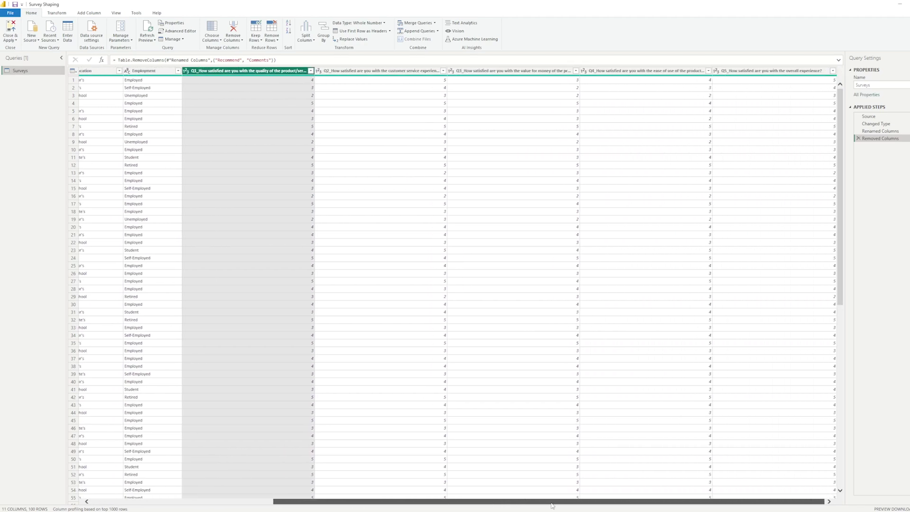
shift+click(761, 71)
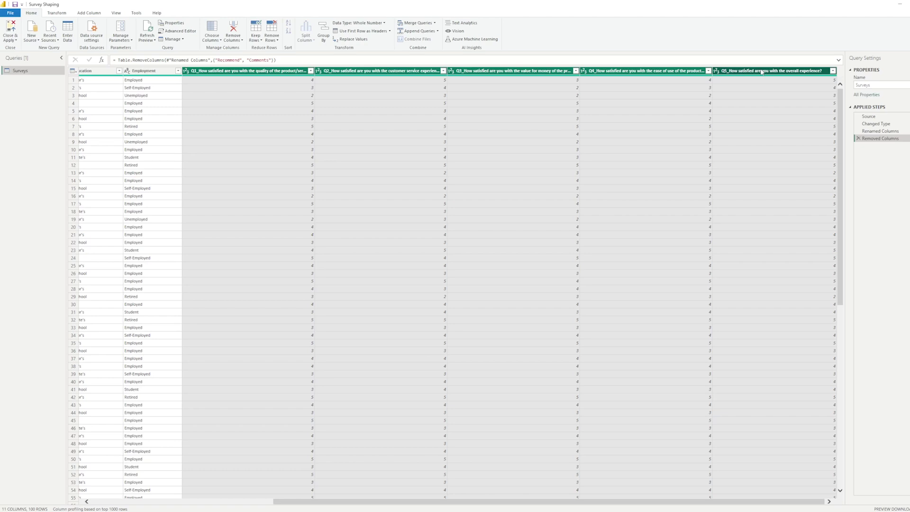
right_click(761, 72)
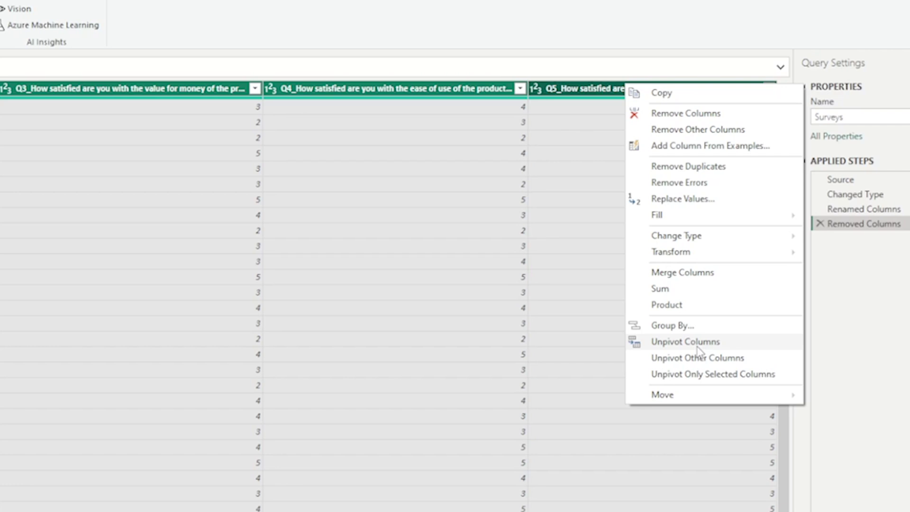
Unpivot only the selected Q1–Q5 columns into Attribute and Value columns
click(714, 375)
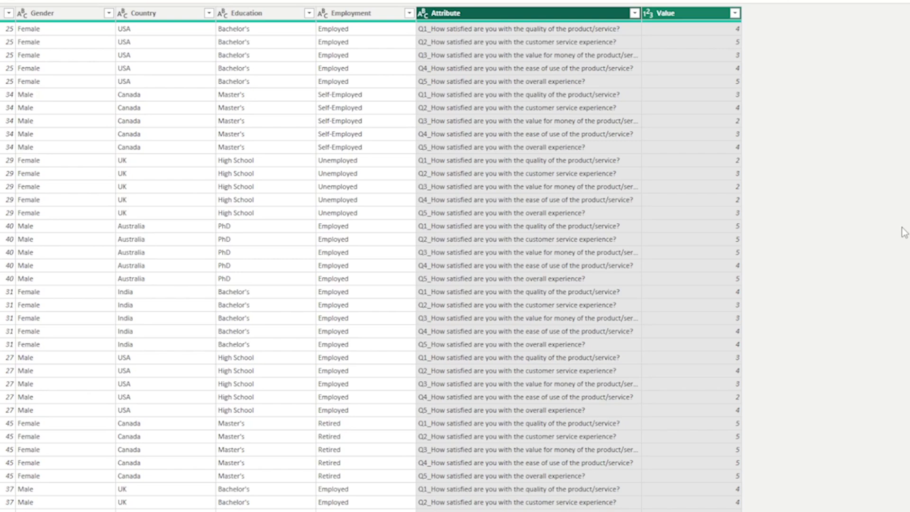
Split the Attribute column by the custom delimiter '_' at each occurrence
click(489, 16)
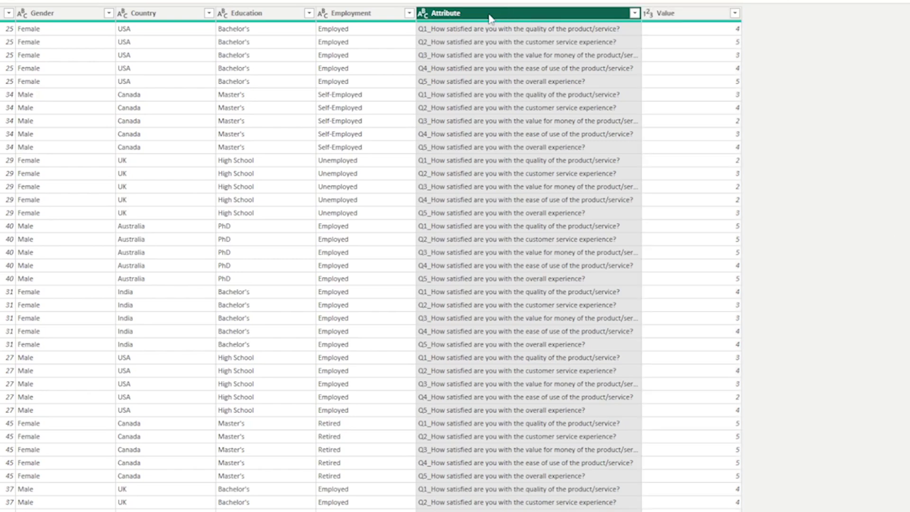
right_click(471, 16)
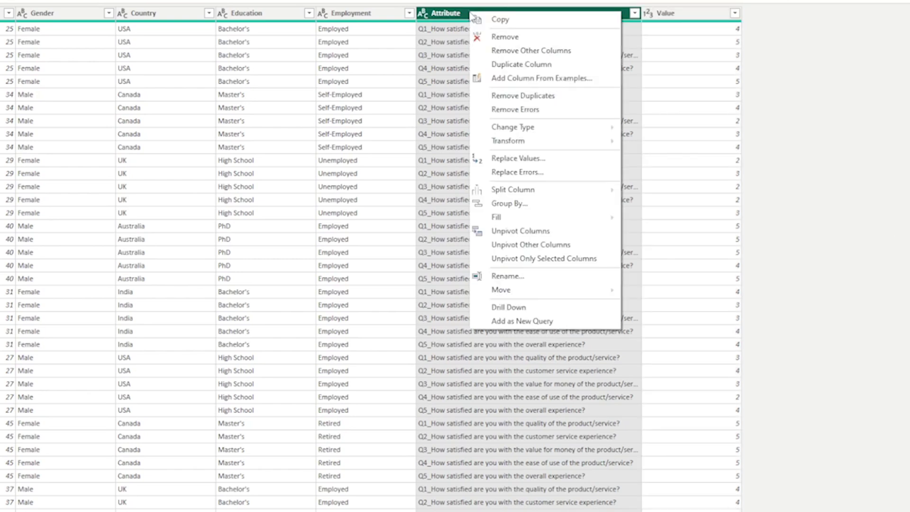
mouse_move(512, 189)
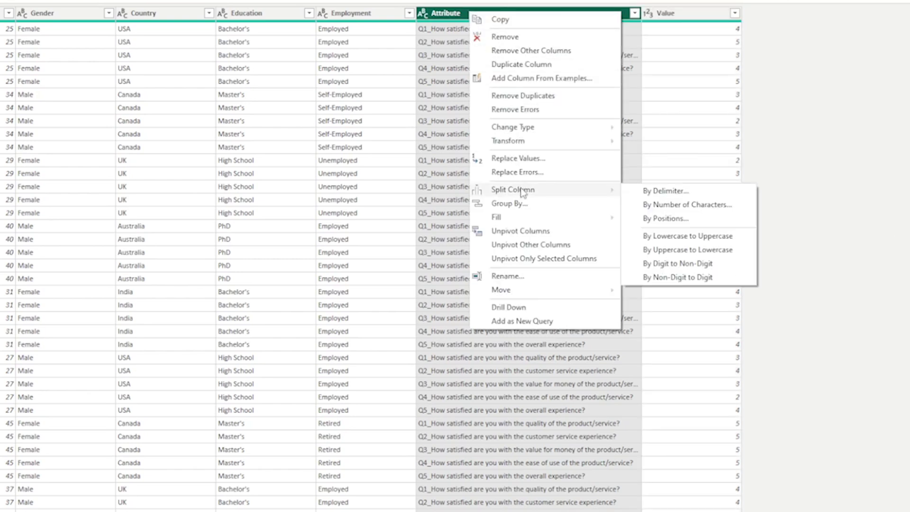
click(667, 191)
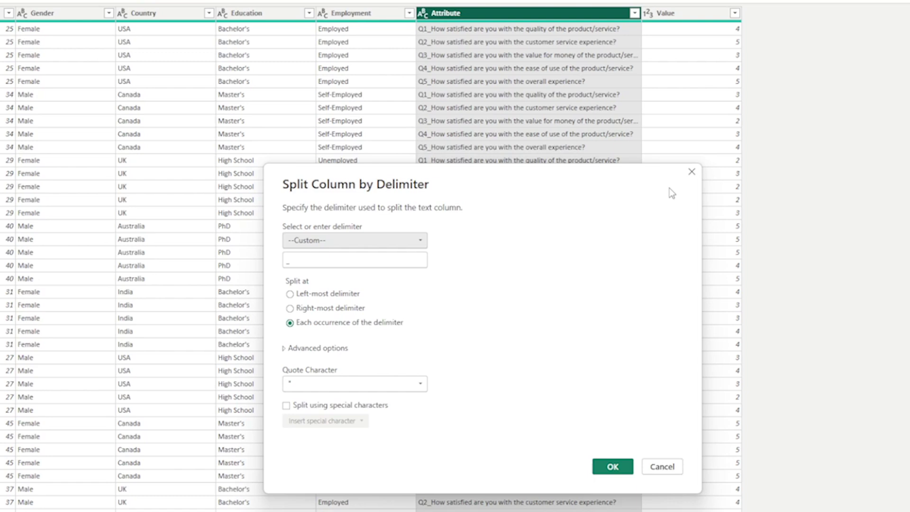
click(612, 467)
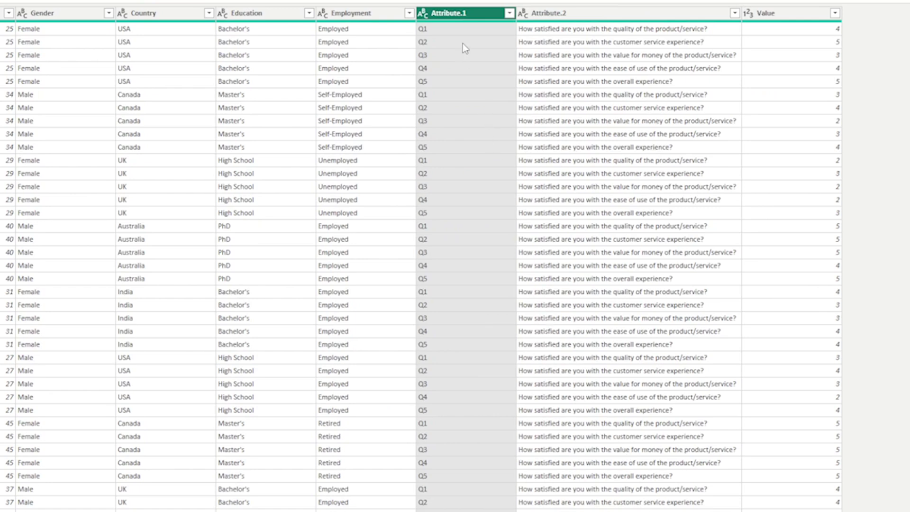
Remove Attribute.1, rename Attribute.2 to 'Questions' and Value to 'Responses'
right_click(461, 14)
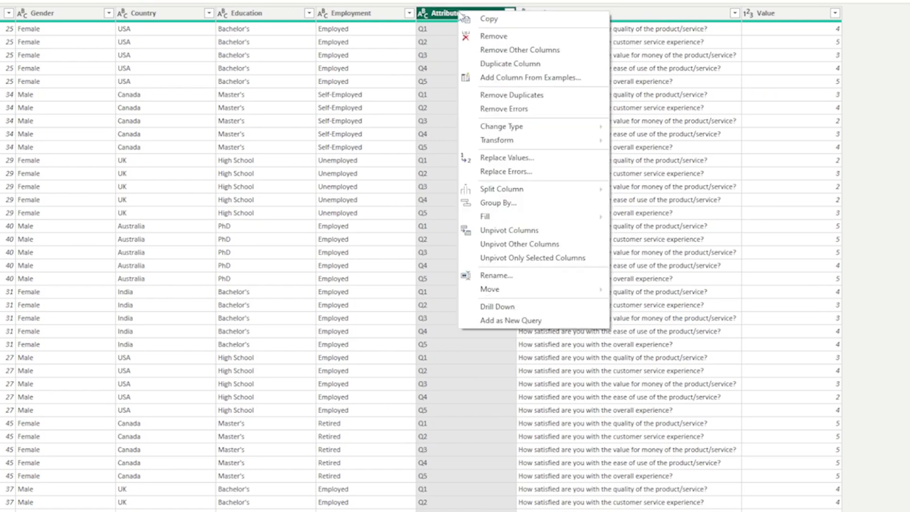
click(501, 37)
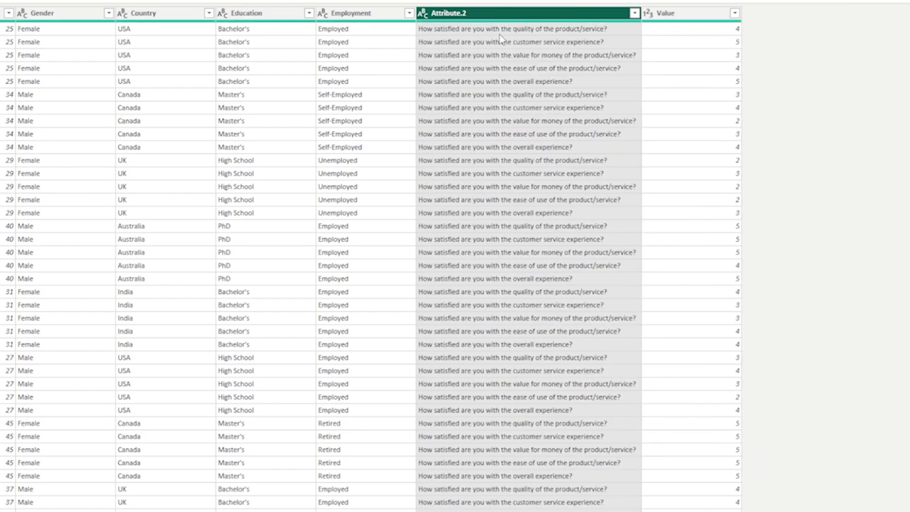
double_click(514, 14)
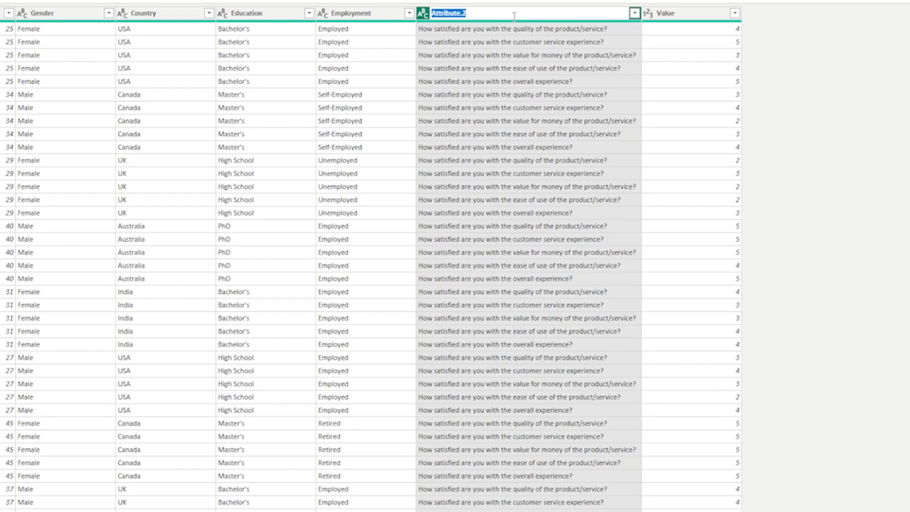
text(Questions)
double_click(682, 13)
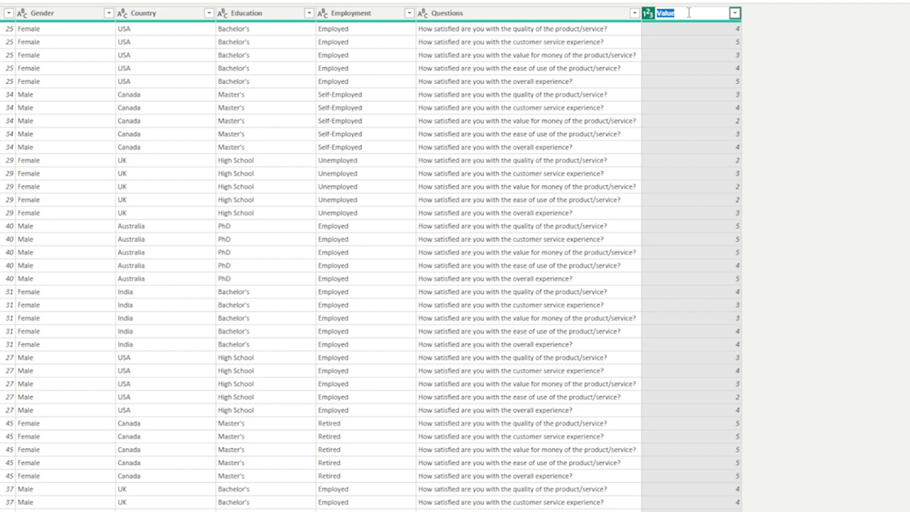
text(Responses)
key(Return)
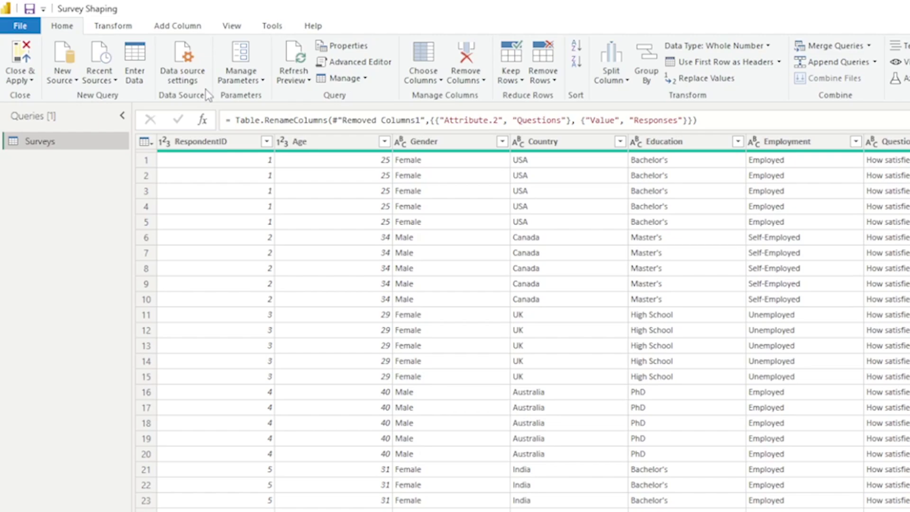
Apply the query changes and delete both broken matrix visuals from the report
click(23, 61)
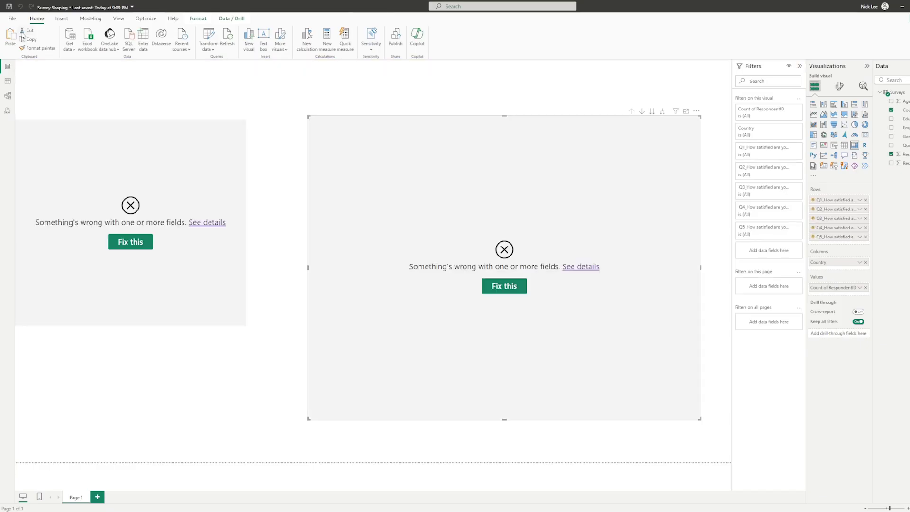
click(229, 124)
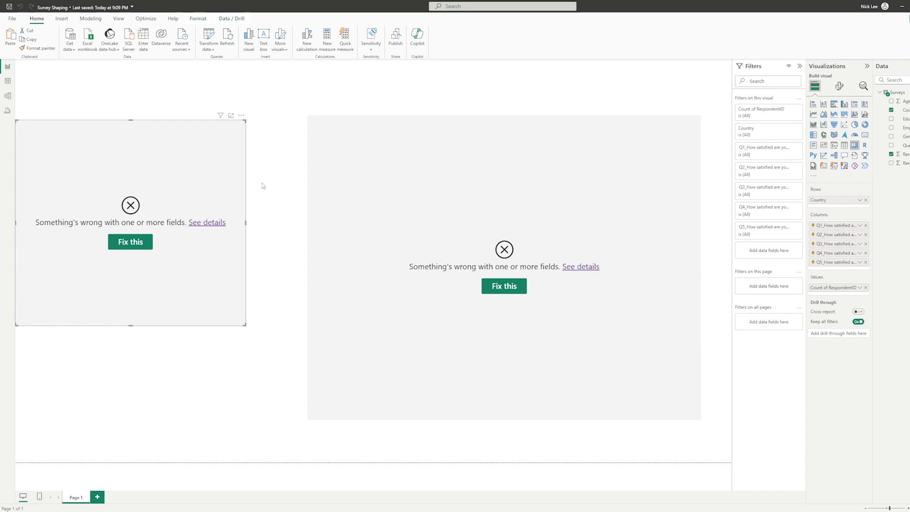
key(Delete)
click(419, 170)
key(Delete)
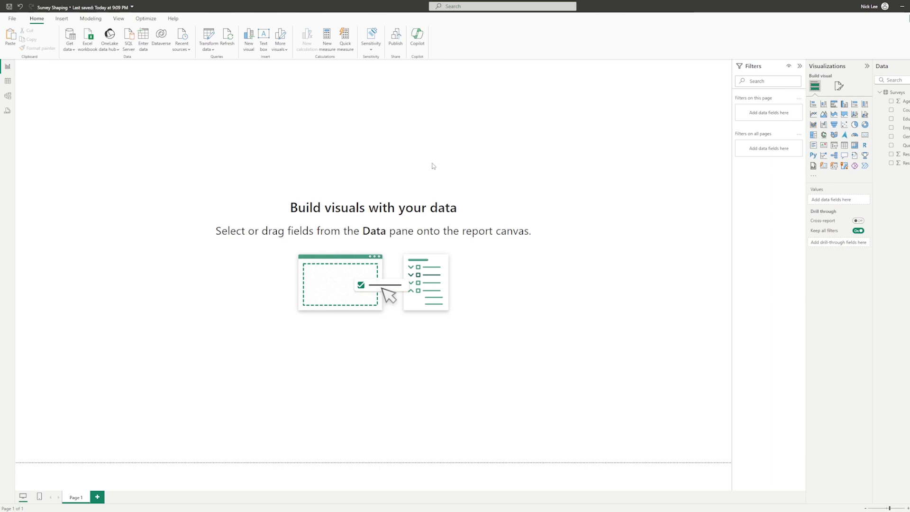
Add a matrix with Questions as rows, Responses as columns and RespondentID counts as values
click(854, 145)
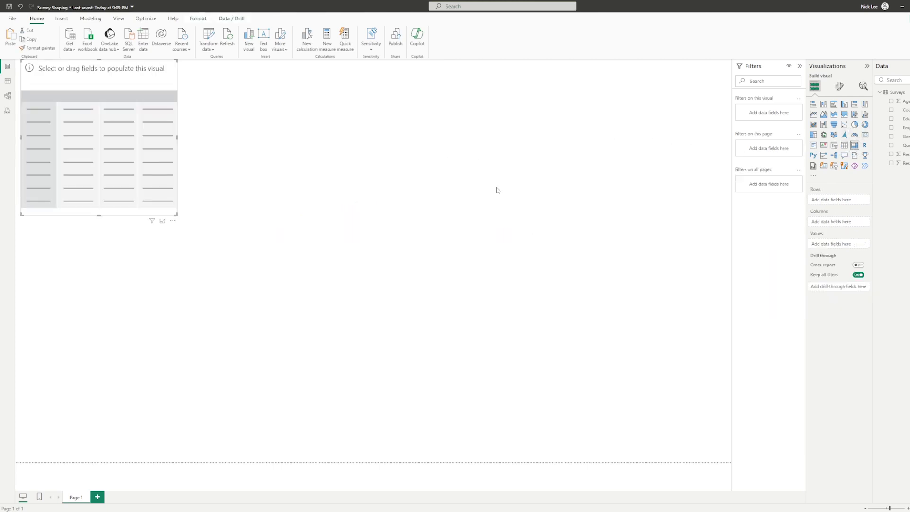
drag(92, 157, 372, 213)
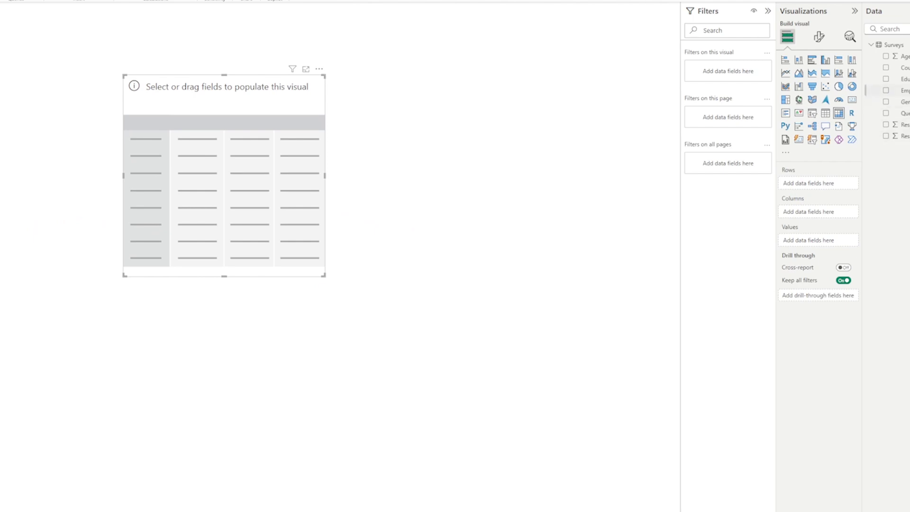
drag(900, 113, 826, 189)
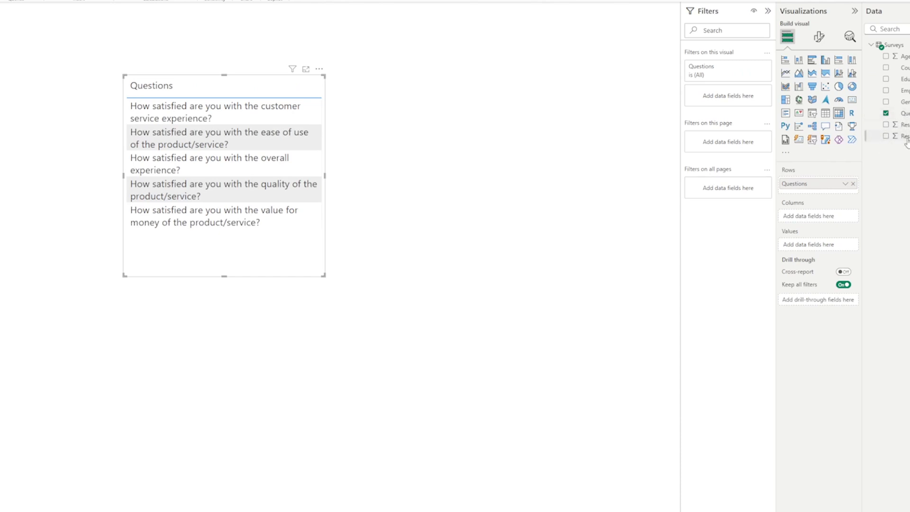
drag(900, 137, 826, 214)
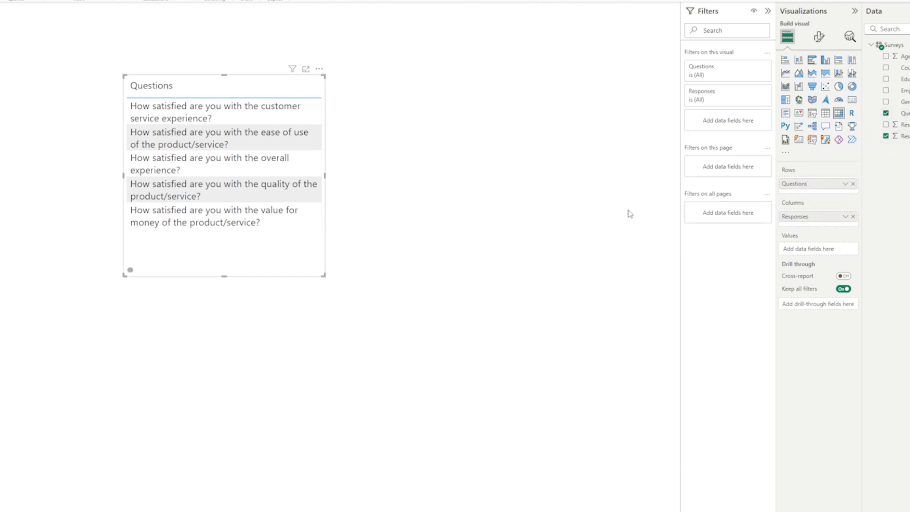
drag(340, 179, 547, 183)
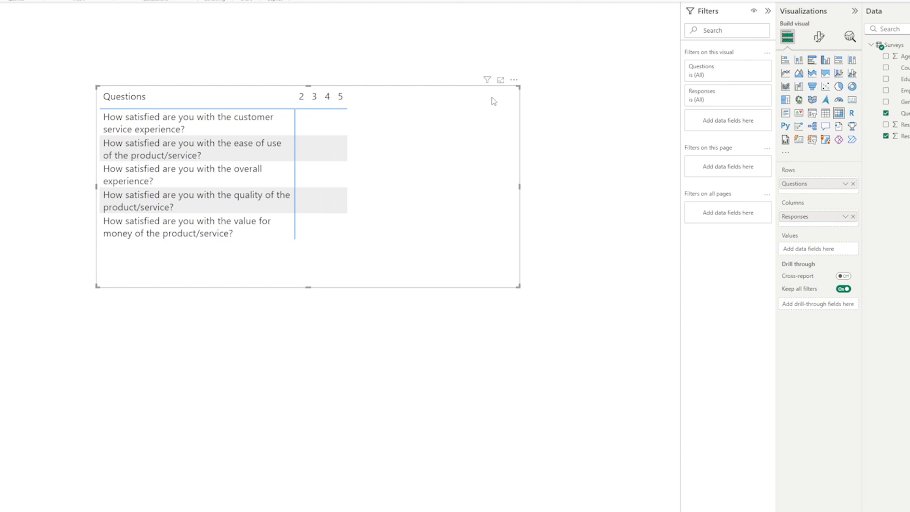
drag(882, 125, 832, 250)
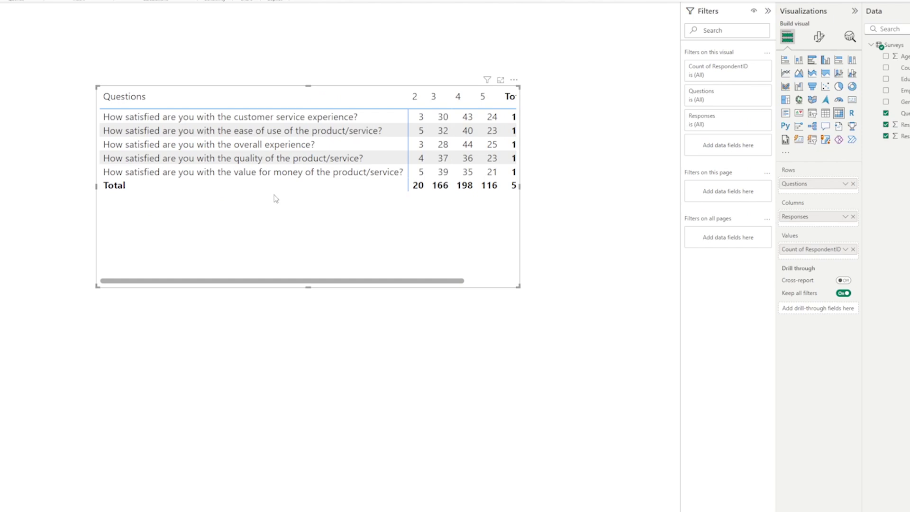
Widen the matrix, add Country under Questions in Rows, and expand each question into its countries
drag(96, 186, 6, 195)
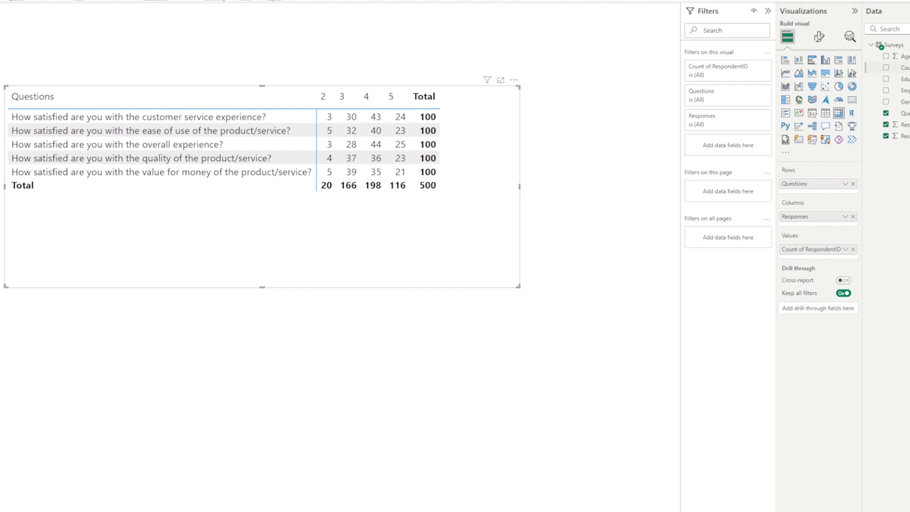
drag(900, 67, 823, 190)
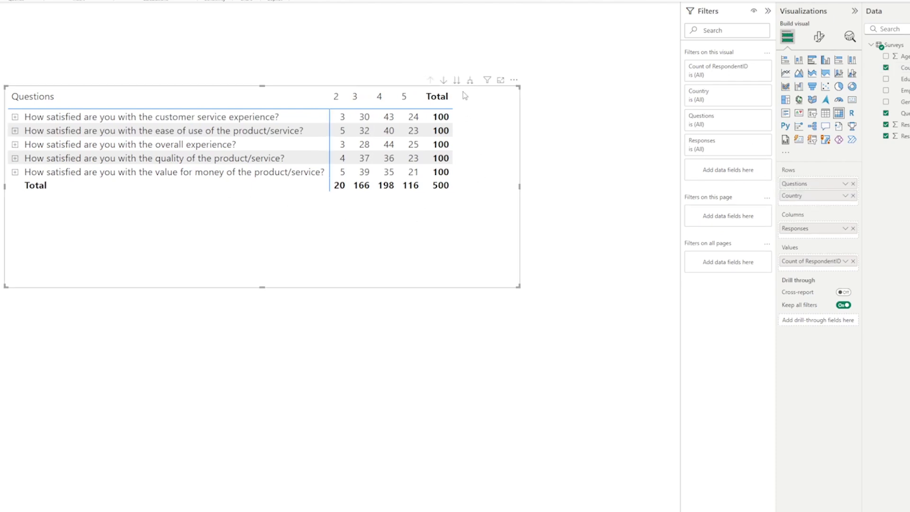
click(470, 82)
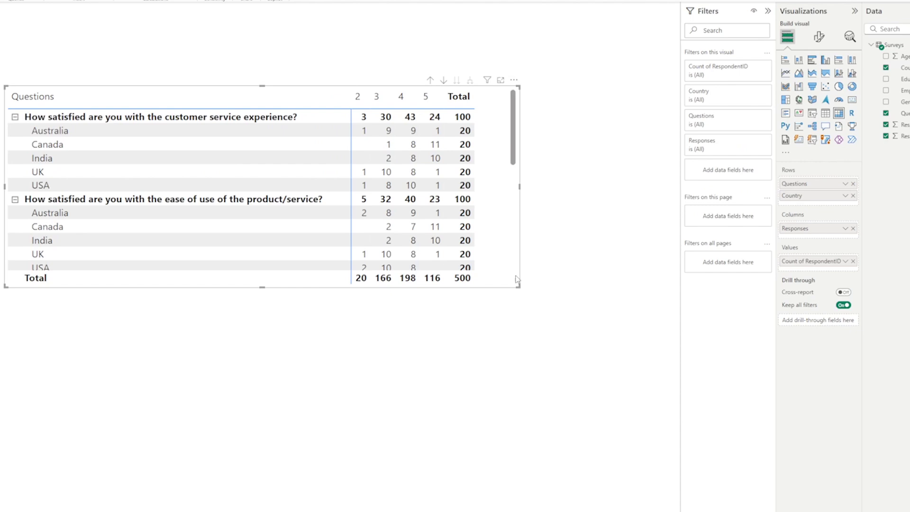
Enlarge the matrix to check the five countries of 20 per question, then collapse back to questions
drag(518, 285, 570, 497)
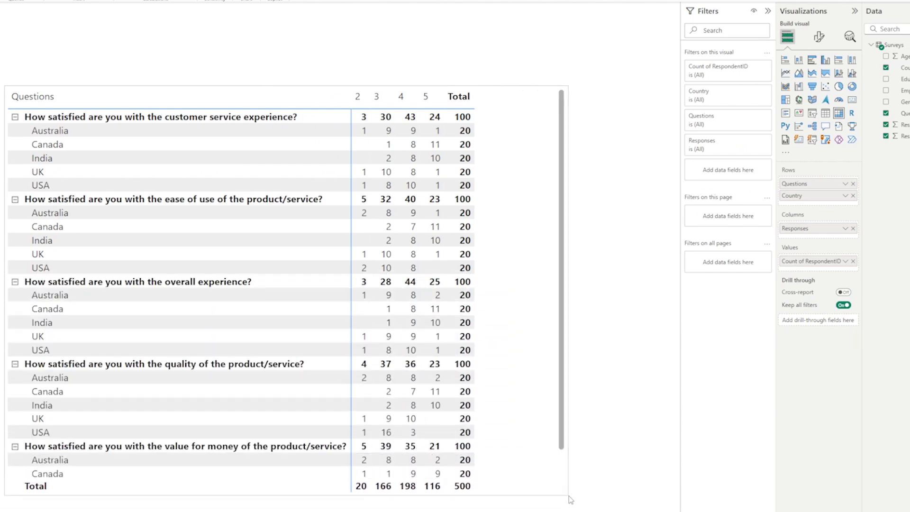
scroll(229, 269, down, 2)
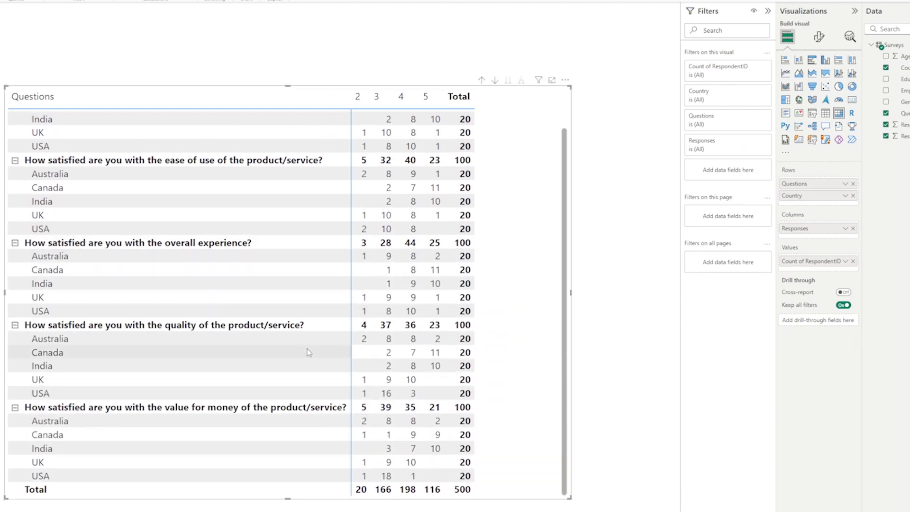
scroll(308, 351, up, 2)
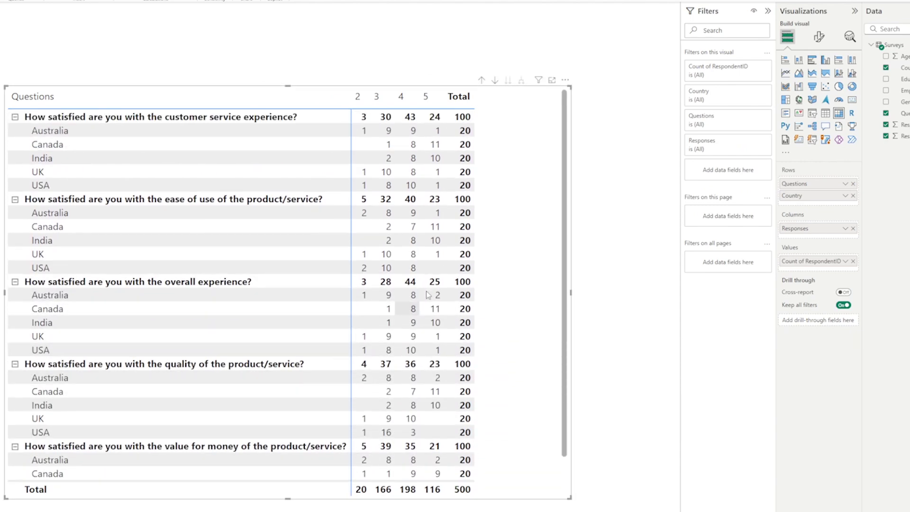
click(481, 81)
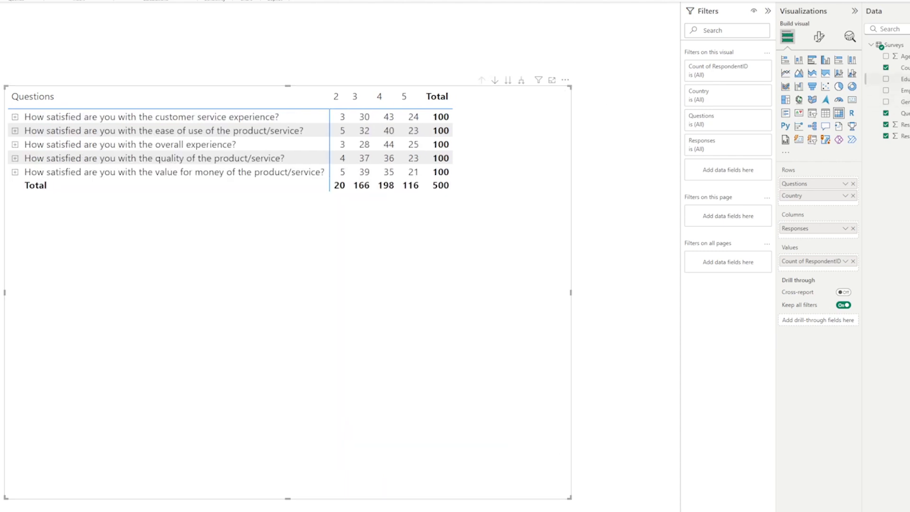
Replace Country with Gender in Rows and expand each question into Female and Male rows of 50
drag(898, 101, 852, 209)
click(521, 82)
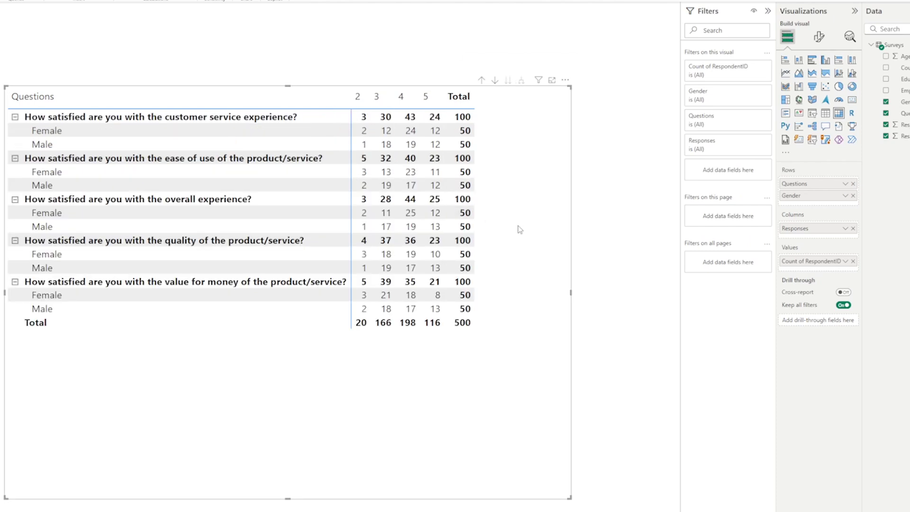